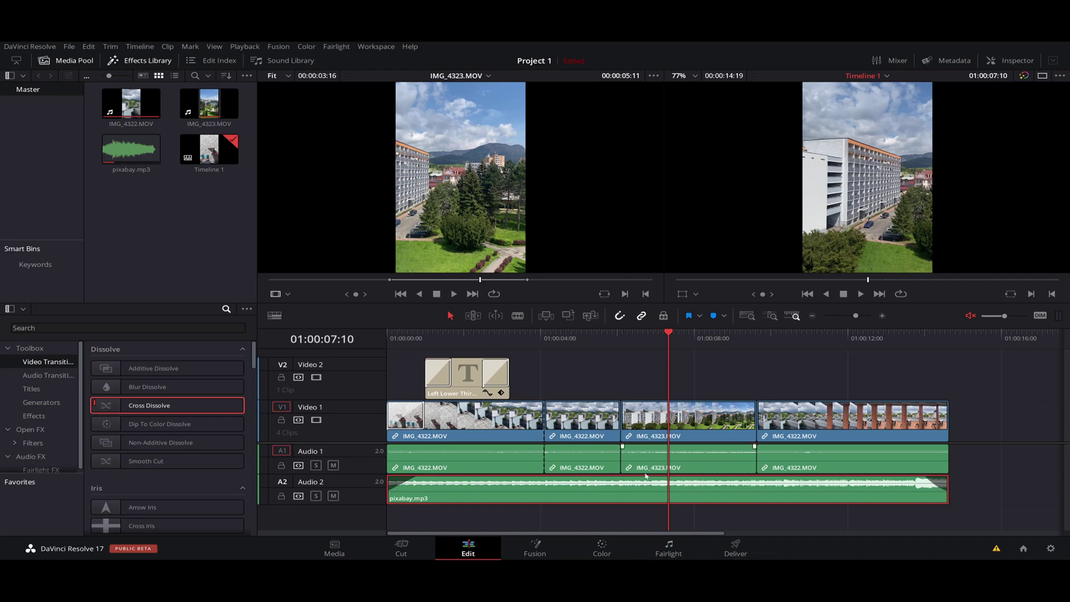
Step: On the Deliver page, select the output filename field to rename it Test1
{"action": "left_click", "coordinate": [734, 550]}
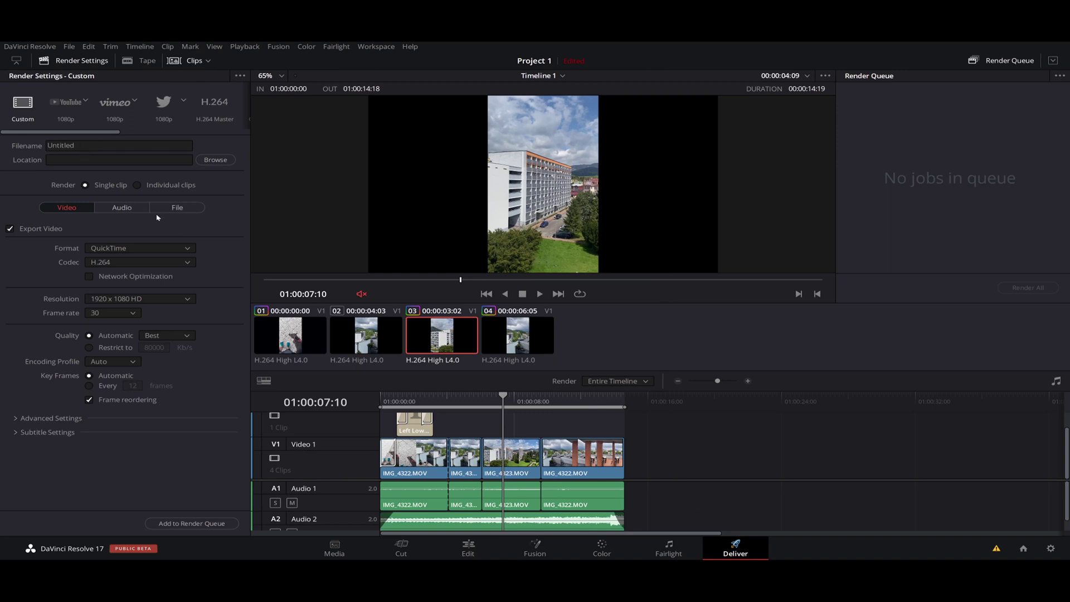
{"action": "double_click", "coordinate": [94, 147]}
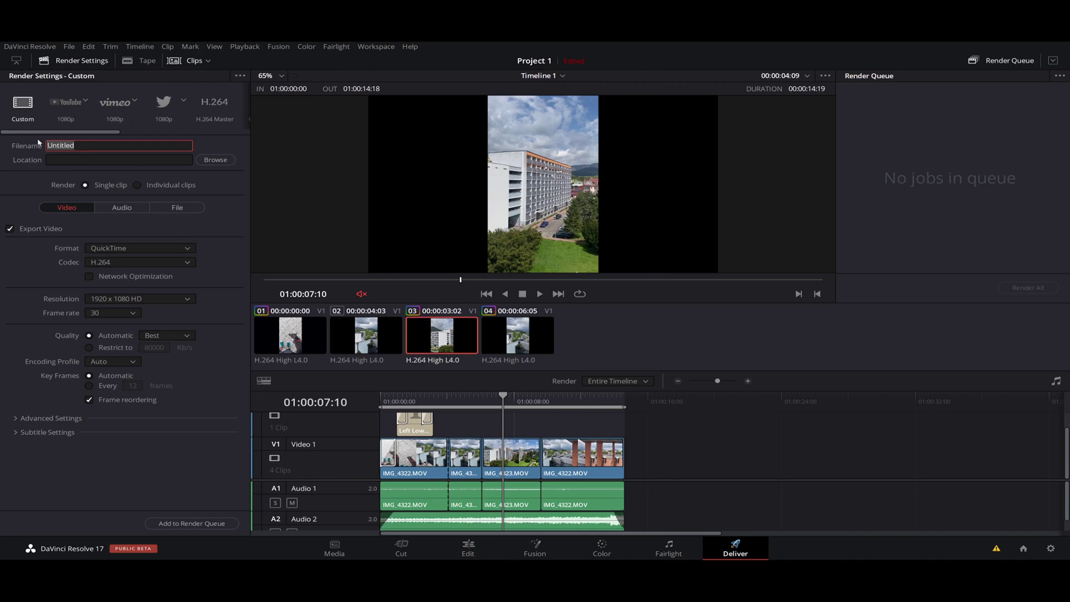
{"action": "type", "text": "Test1"}
Step: Apply the YouTube 1080p render preset (1920x1080, 30 fps, H.264)
{"action": "left_click", "coordinate": [90, 121]}
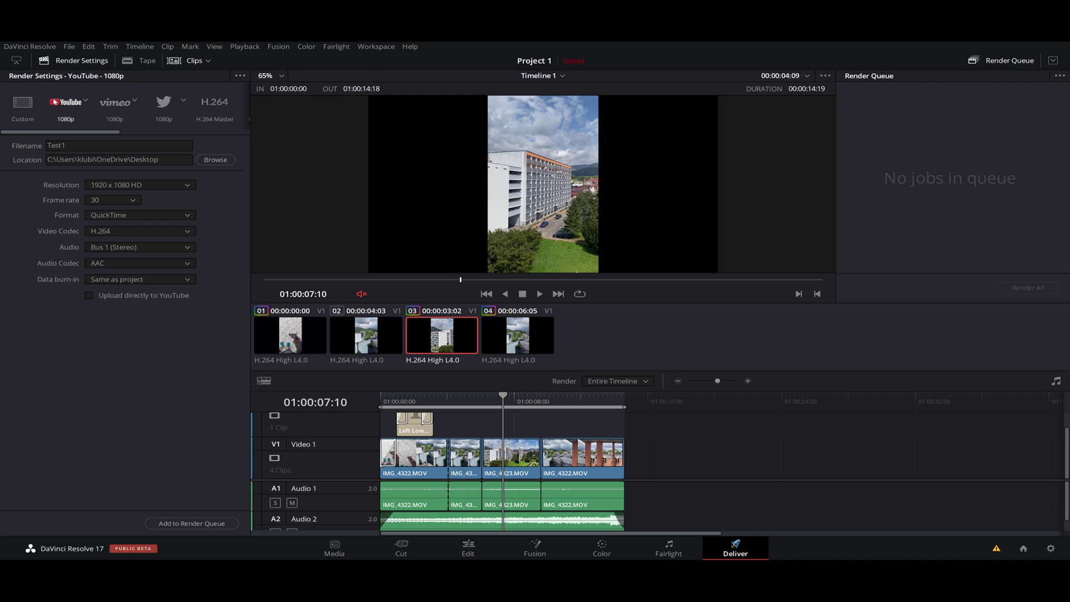
Step: Queue Timeline 1 as a render job and start Render All for Test1.mov
{"action": "left_click", "coordinate": [185, 530]}
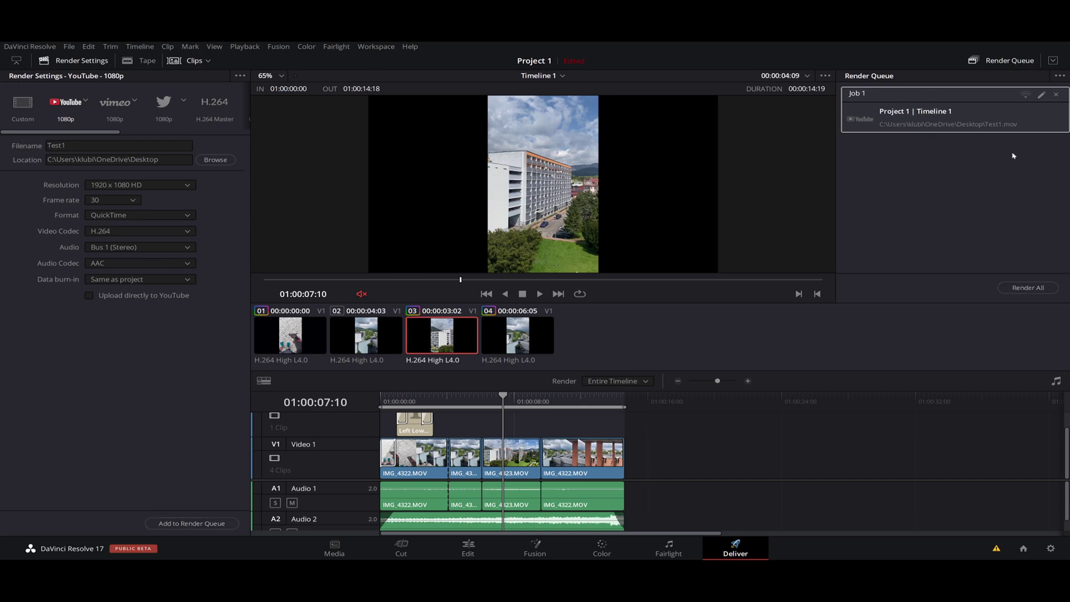
{"action": "left_click", "coordinate": [1031, 292]}
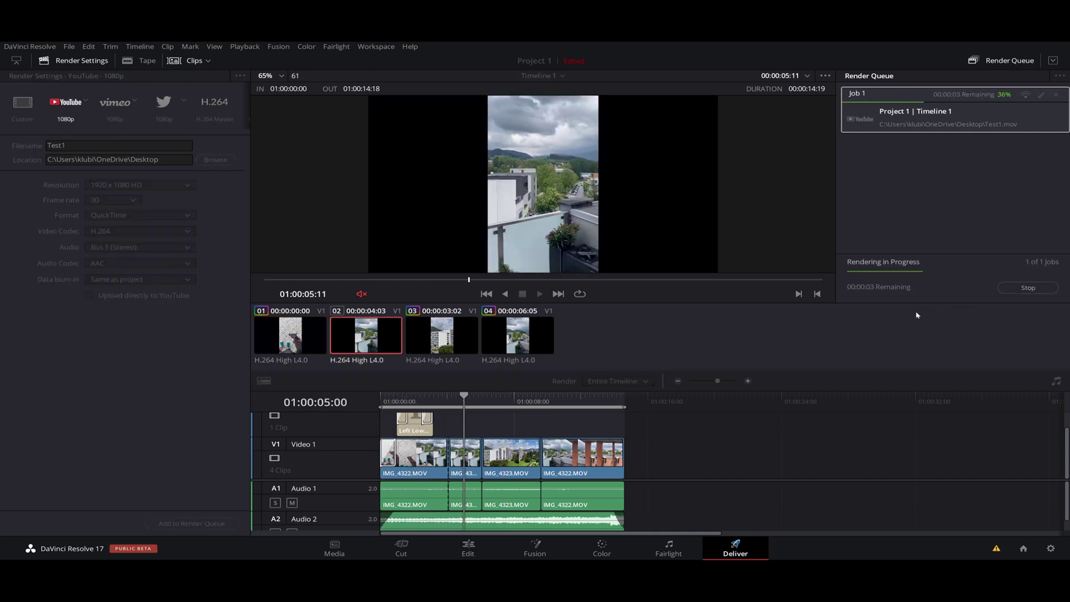